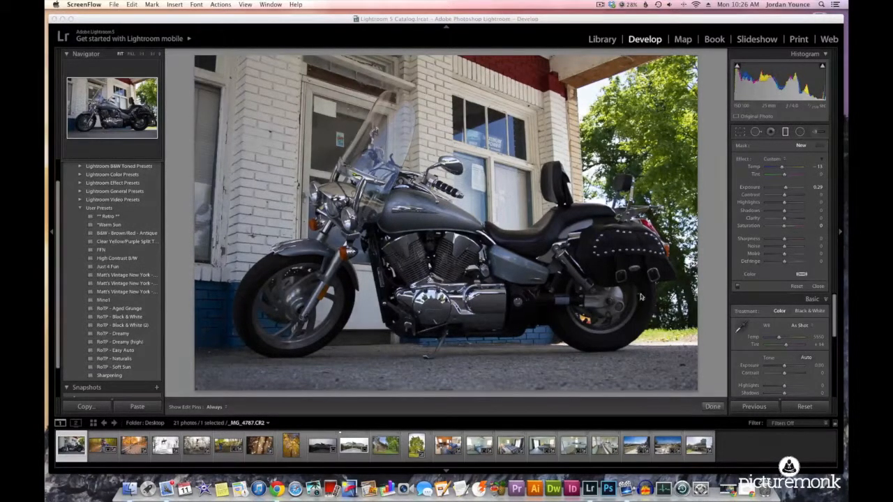
pyautogui.click(743, 133)
pyautogui.click(740, 135)
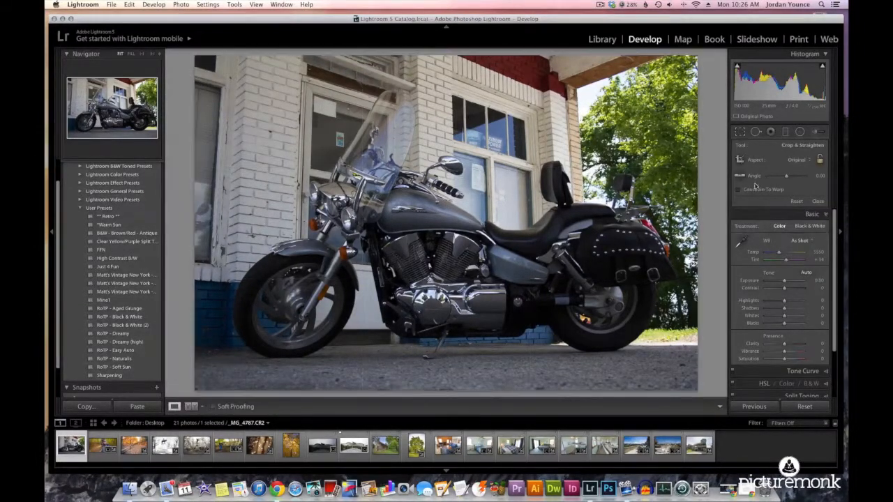
pyautogui.click(784, 134)
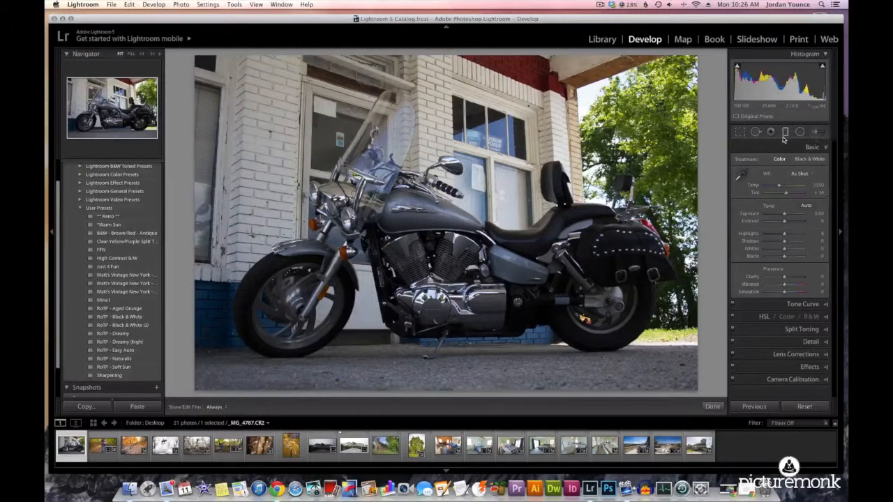
pyautogui.click(784, 135)
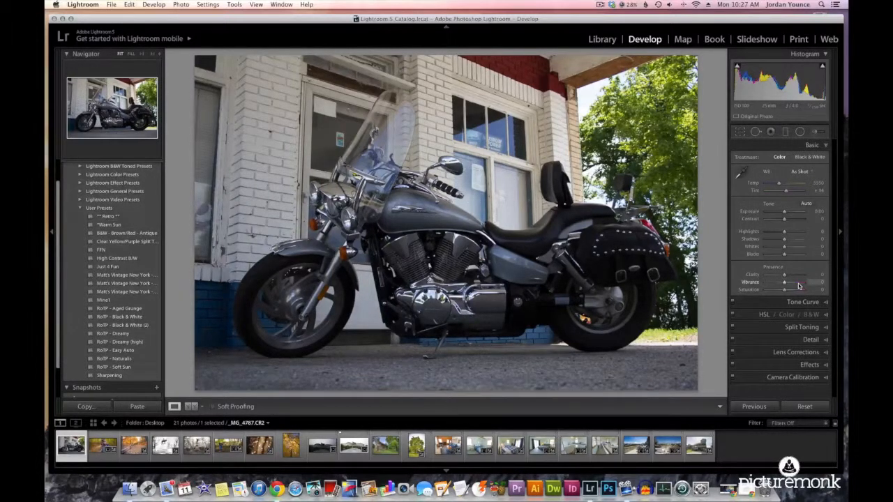
# Enable lens profile corrections for the motorcycle photo and choose Canon as the lens make.
pyautogui.click(809, 340)
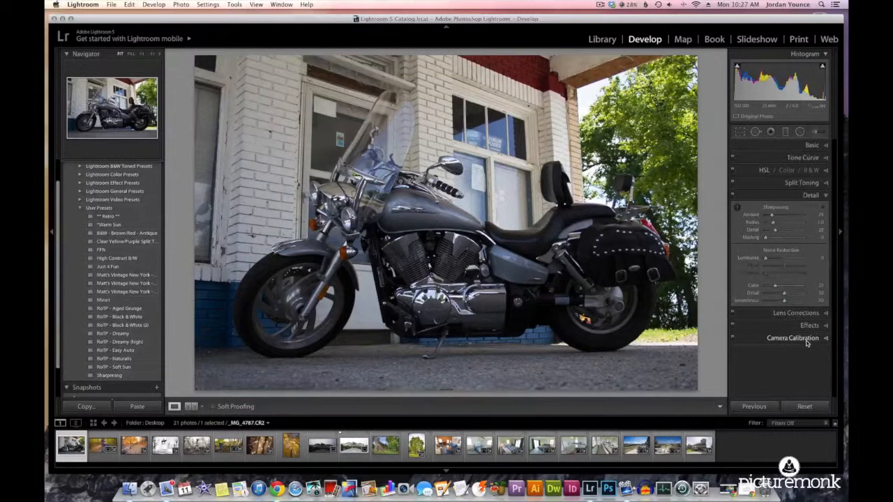
pyautogui.click(803, 314)
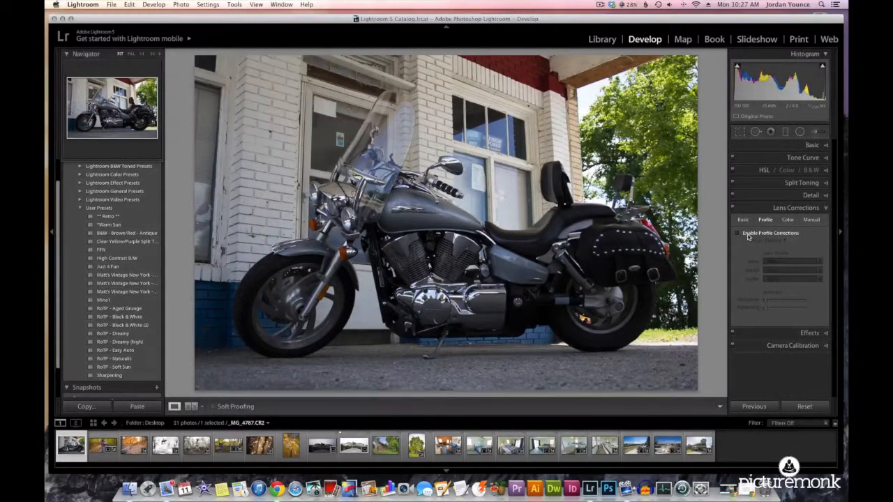
pyautogui.click(776, 261)
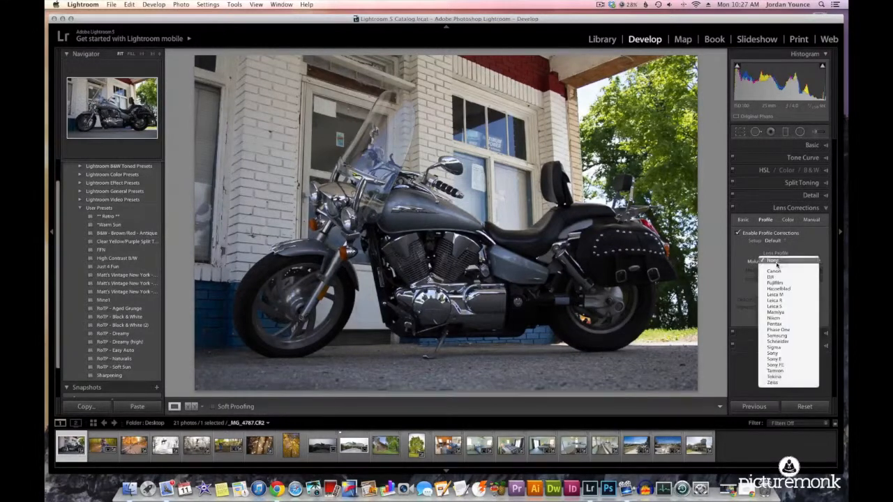
pyautogui.click(774, 271)
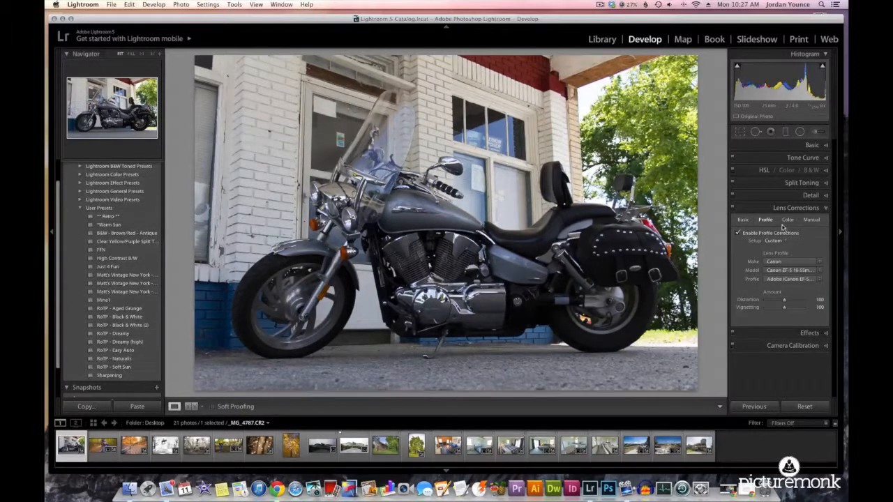
# Compare the photo with and without the lens profile corrections, leaving them enabled.
pyautogui.click(738, 234)
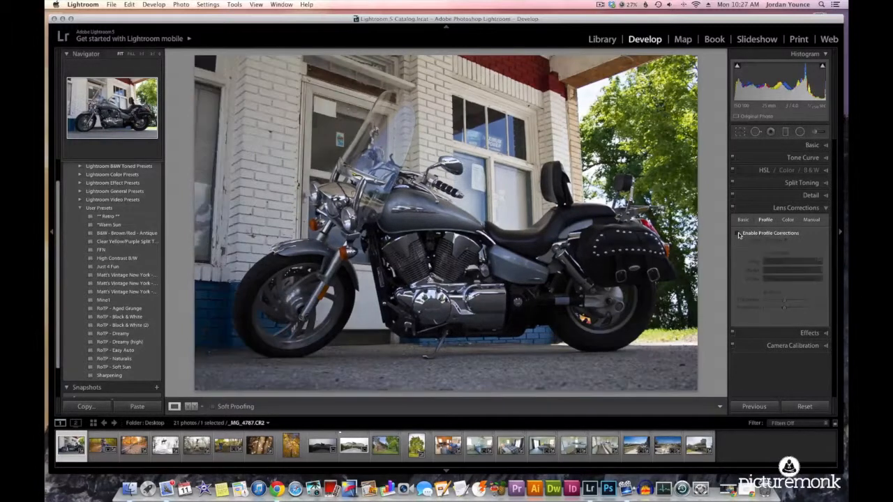
pyautogui.click(738, 233)
pyautogui.click(738, 233)
pyautogui.click(738, 234)
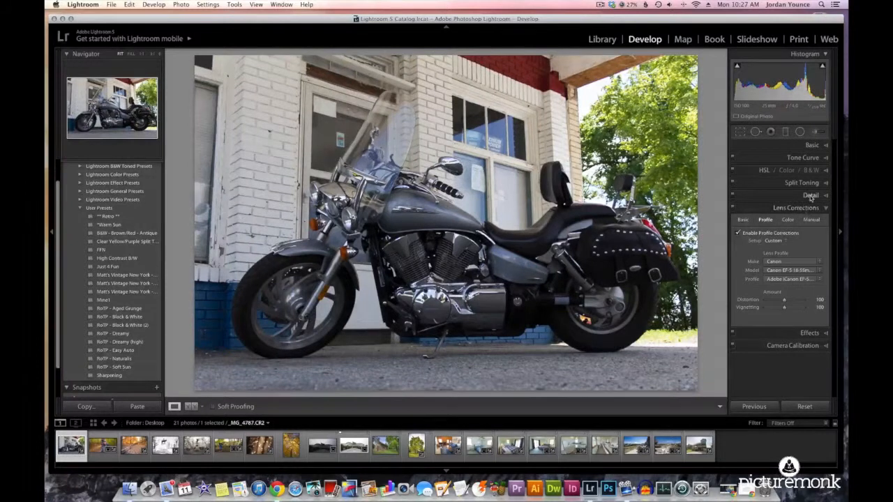
# Set the sharpening Amount to 100 and the Radius to 1.5.
pyautogui.click(809, 196)
pyautogui.click(814, 214)
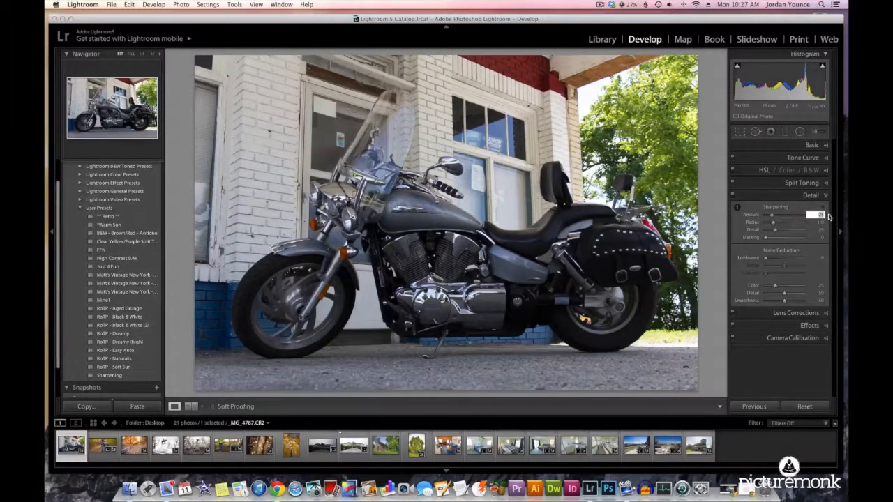
pyautogui.write('100')
pyautogui.press('Tab')
pyautogui.write('.7')
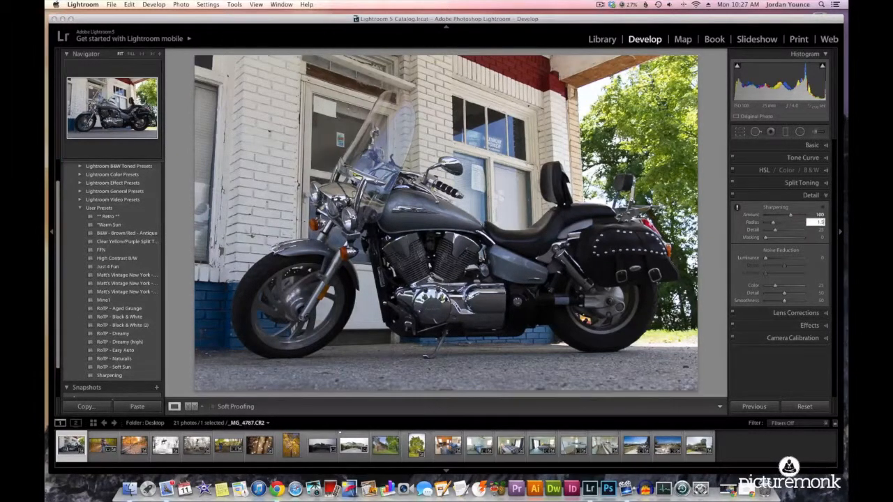
pyautogui.press('Tab')
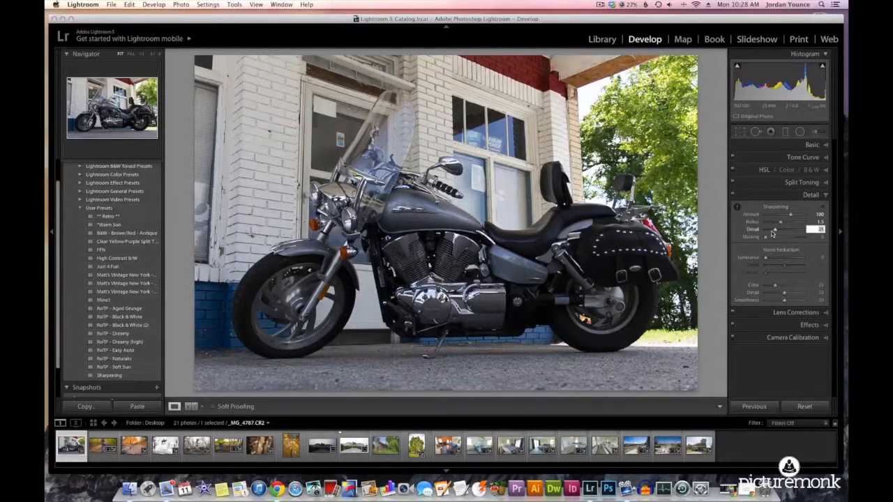
# Lower the sharpening Amount to 98 and raise Masking to 77 using the mask preview.
pyautogui.moveTo(789, 218); pyautogui.dragTo(788, 218)
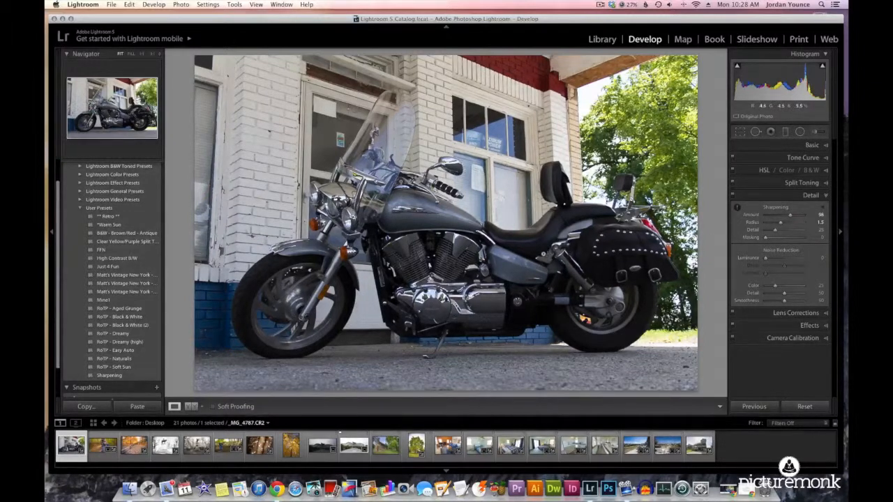
pyautogui.keyDown('alt'); pyautogui.click(764, 238); pyautogui.keyUp('alt')
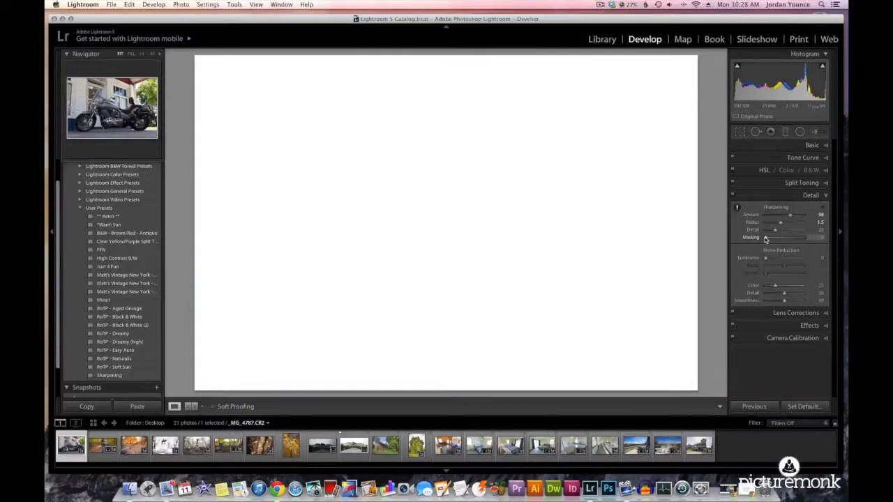
pyautogui.moveTo(765, 238); pyautogui.dragTo(793, 240)
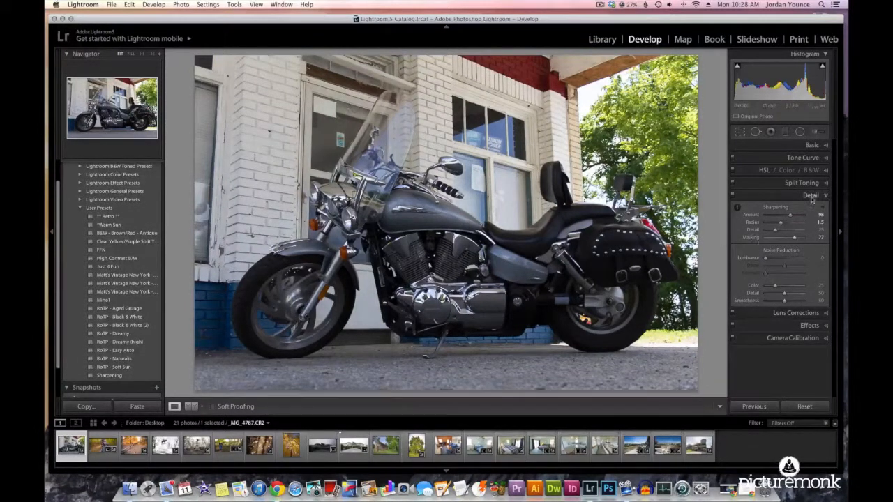
# Convert the photo to black and white with Exposure +0.35, Contrast +65, Shadows +52 and Blacks +27.
pyautogui.click(812, 145)
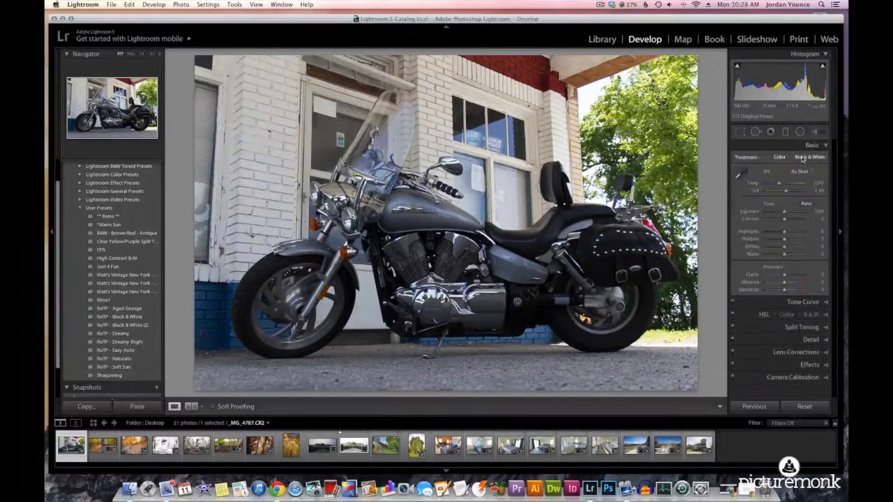
pyautogui.click(802, 158)
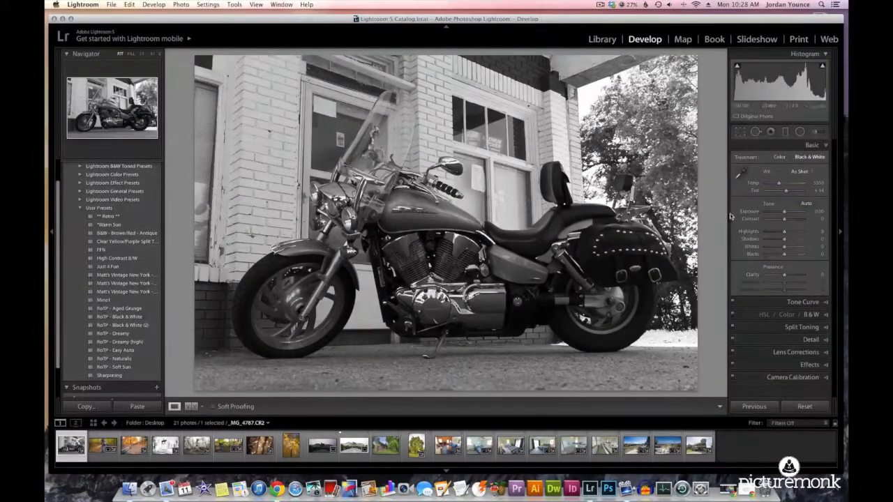
pyautogui.moveTo(784, 214); pyautogui.dragTo(793, 222)
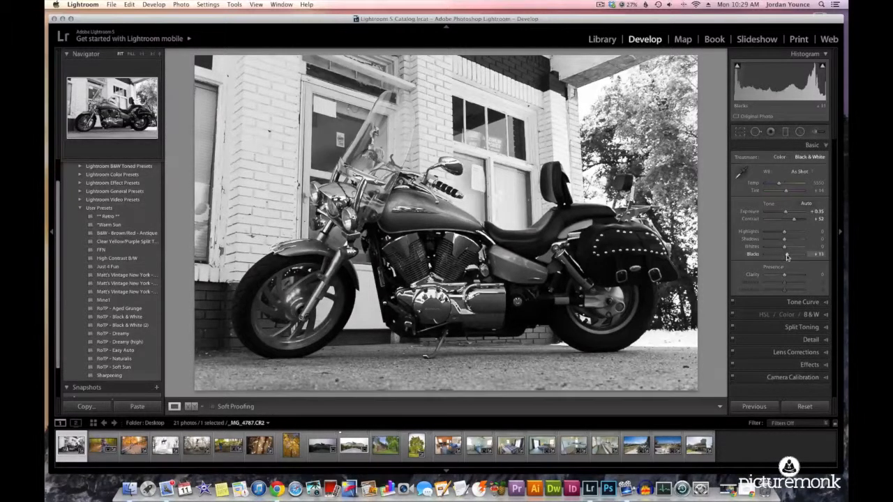
pyautogui.moveTo(789, 256); pyautogui.dragTo(795, 241)
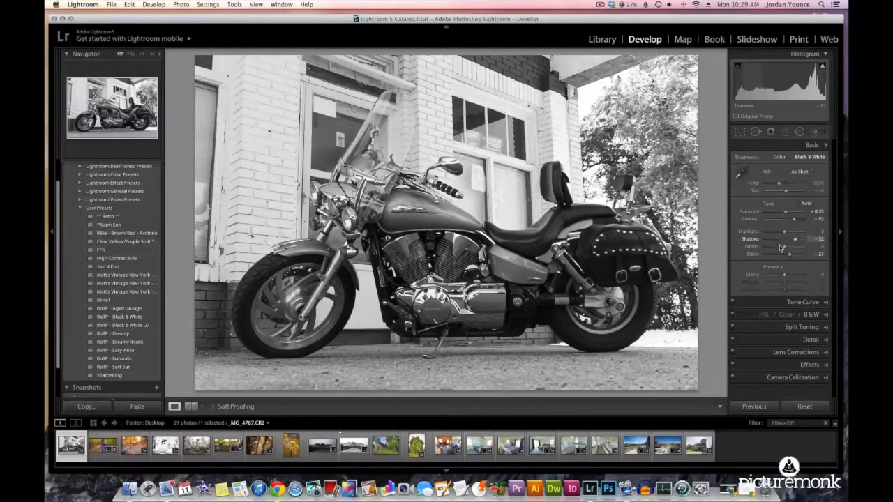
pyautogui.moveTo(793, 222); pyautogui.dragTo(797, 221)
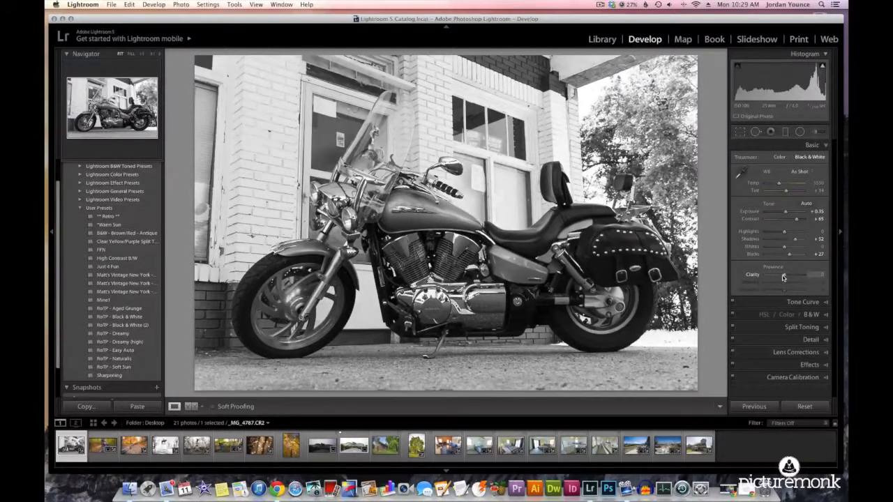
# Set Clarity to +40 and the white balance temperature to 9070.
pyautogui.moveTo(784, 276); pyautogui.dragTo(808, 277)
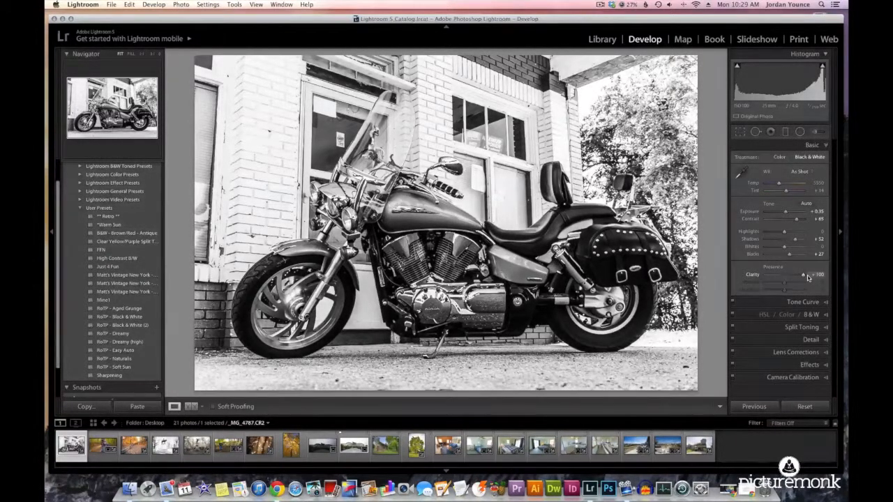
pyautogui.moveTo(807, 277); pyautogui.dragTo(792, 278)
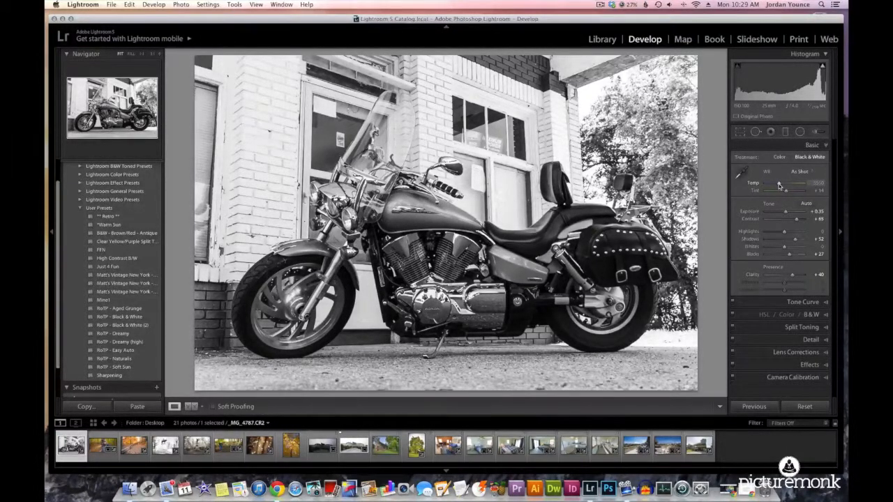
pyautogui.moveTo(779, 185); pyautogui.dragTo(799, 186)
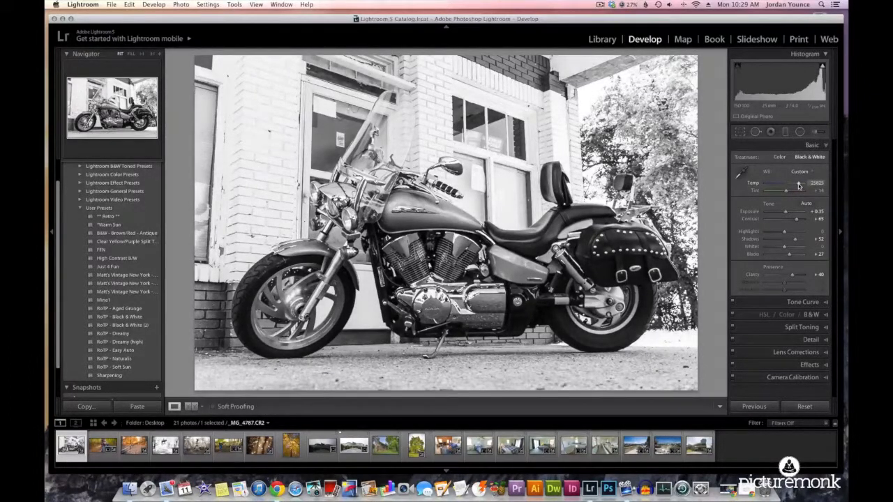
pyautogui.moveTo(799, 186)
pyautogui.mouseDown()
pyautogui.moveTo(770, 185)
pyautogui.moveTo(791, 186)
pyautogui.mouseUp()
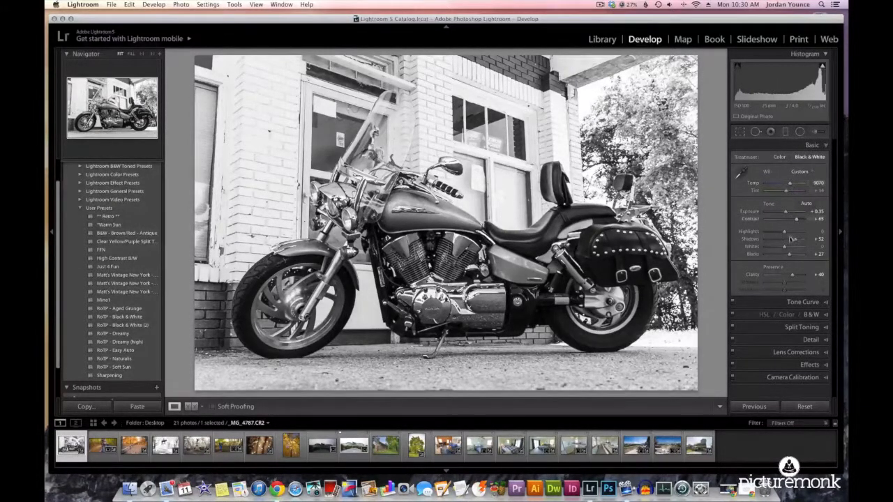
# Adjust the tone curve regions to Lights +11, Darks +7 and Shadows +24.
pyautogui.click(802, 304)
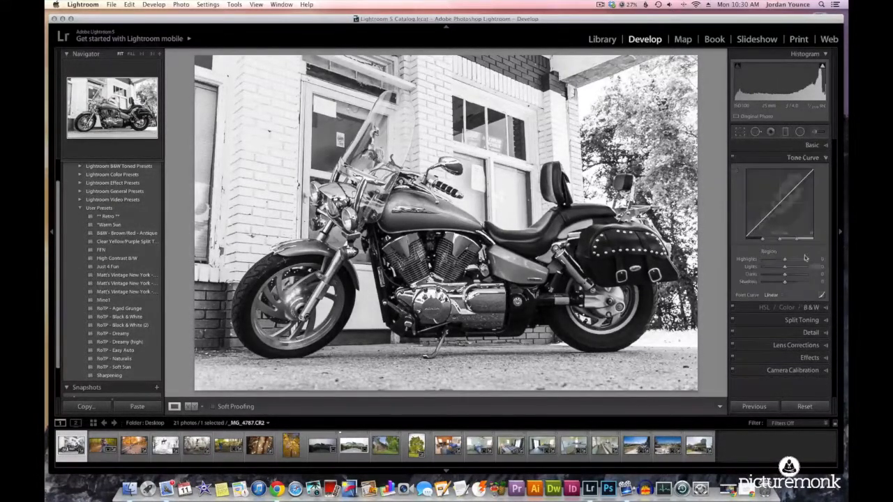
pyautogui.moveTo(785, 284); pyautogui.dragTo(789, 284)
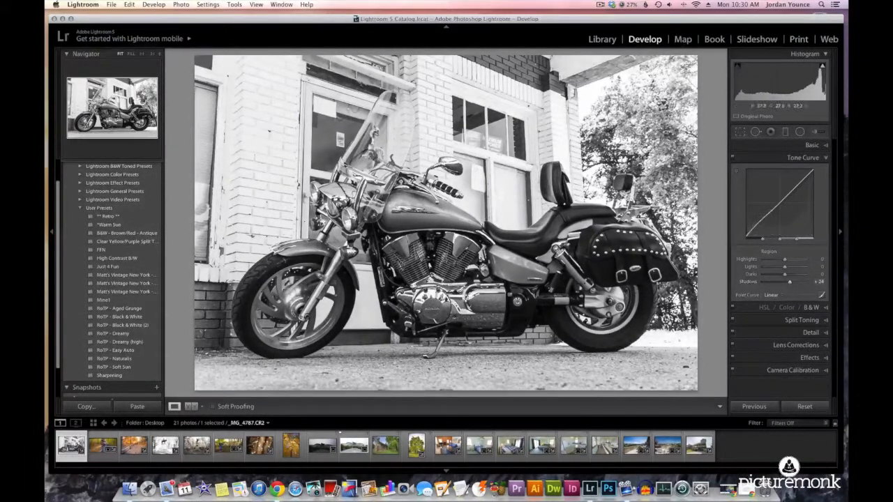
pyautogui.moveTo(784, 276)
pyautogui.mouseDown()
pyautogui.moveTo(773, 276)
pyautogui.moveTo(790, 277)
pyautogui.moveTo(785, 269)
pyautogui.mouseUp()
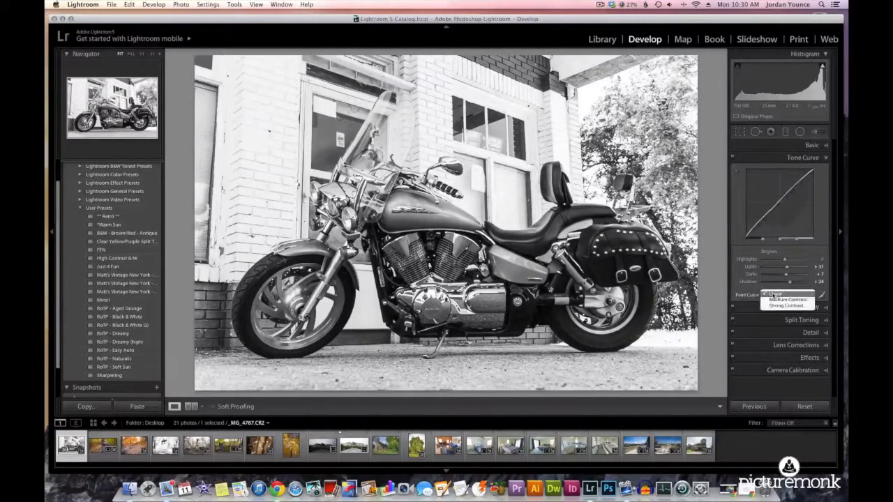
# Raise the photo's basic Contrast to +100.
pyautogui.click(811, 146)
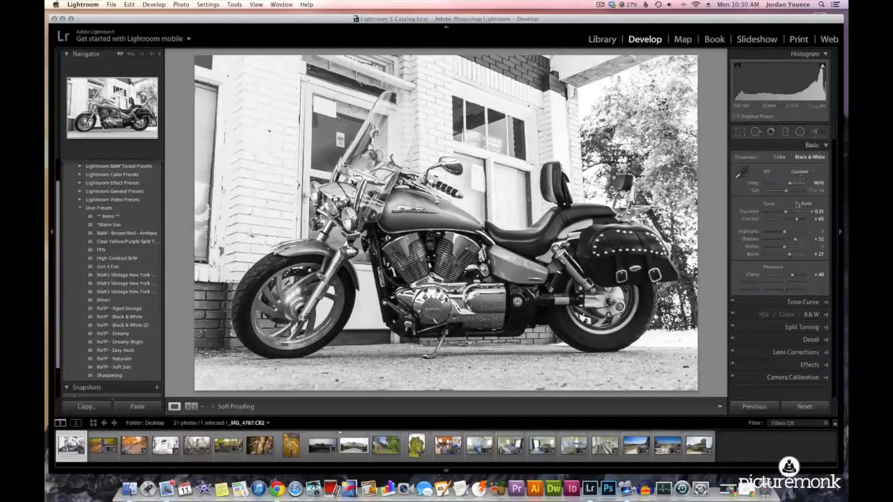
pyautogui.moveTo(796, 221); pyautogui.dragTo(804, 220)
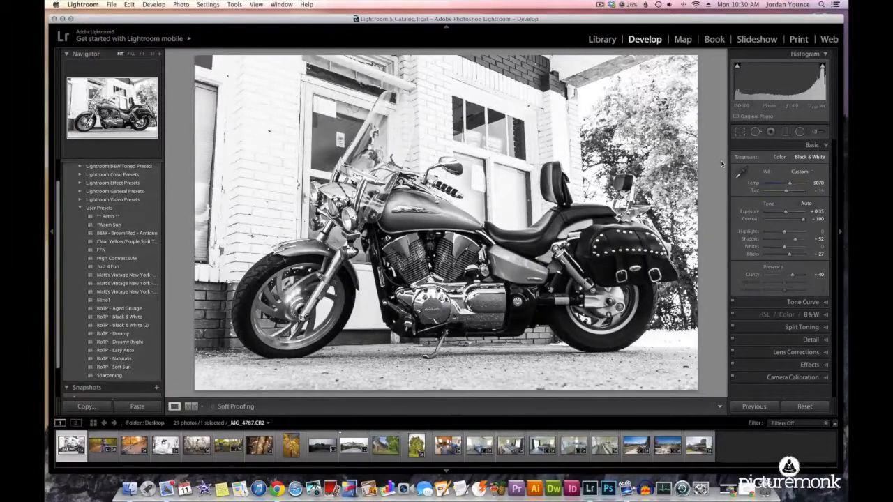
# Add a graduated filter down from the photo's upper edge with Clarity and Sharpness at -100.
pyautogui.click(786, 132)
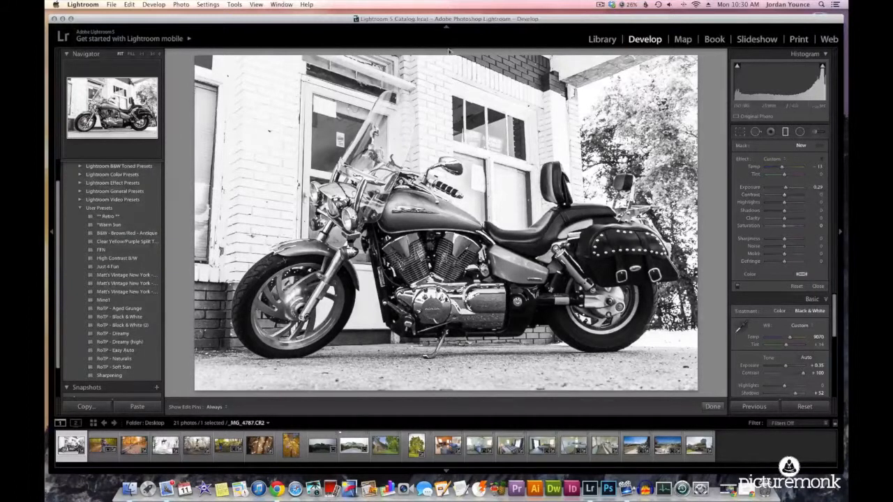
pyautogui.moveTo(446, 53); pyautogui.dragTo(449, 126)
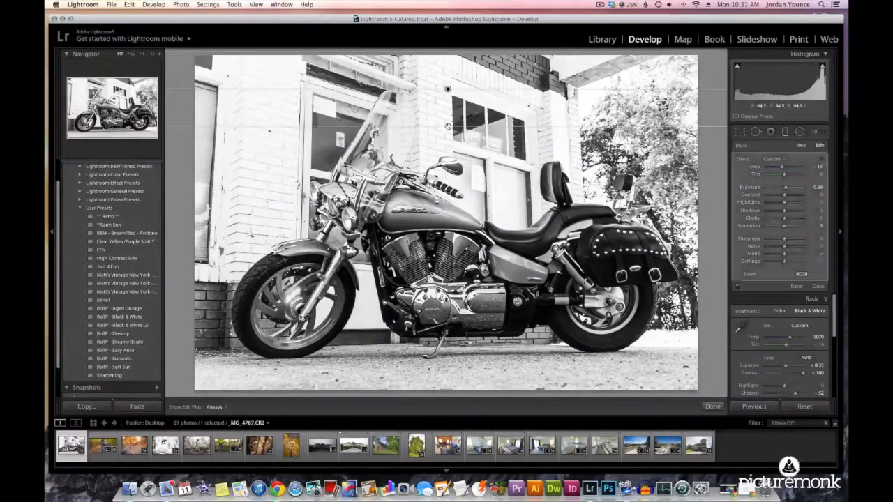
pyautogui.moveTo(785, 221); pyautogui.dragTo(754, 243)
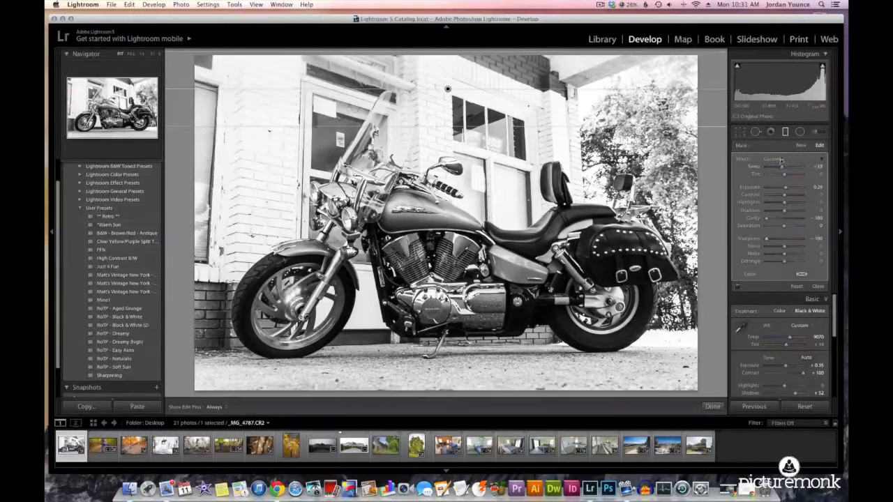
pyautogui.click(785, 131)
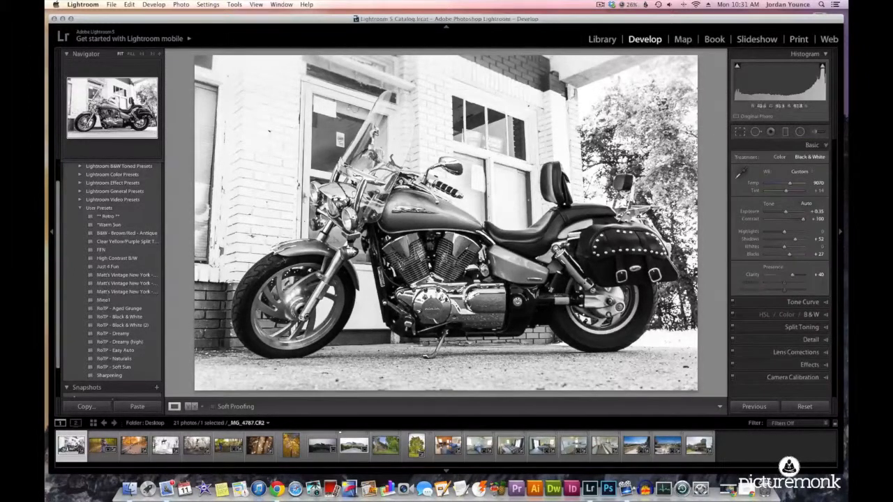
# Add a graduated filter up from the photo's lower edge with Contrast at 100 and Clarity and Sharpness at -100.
pyautogui.click(784, 131)
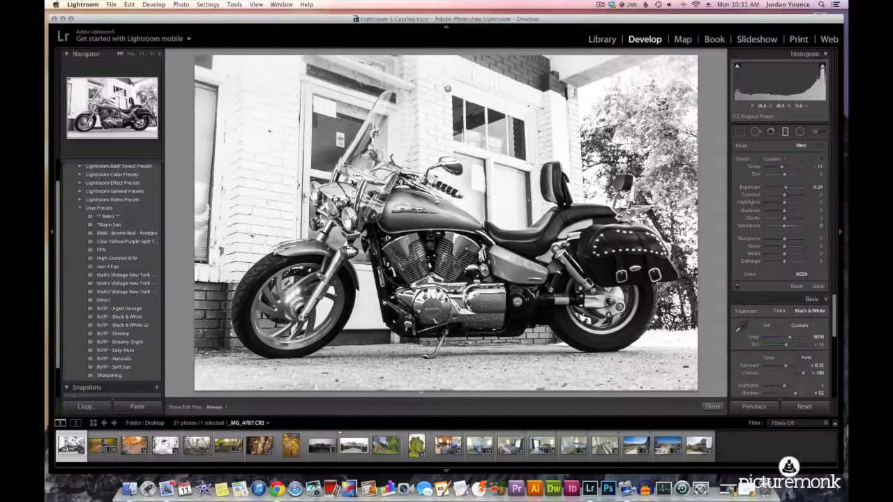
pyautogui.moveTo(424, 394); pyautogui.dragTo(425, 330)
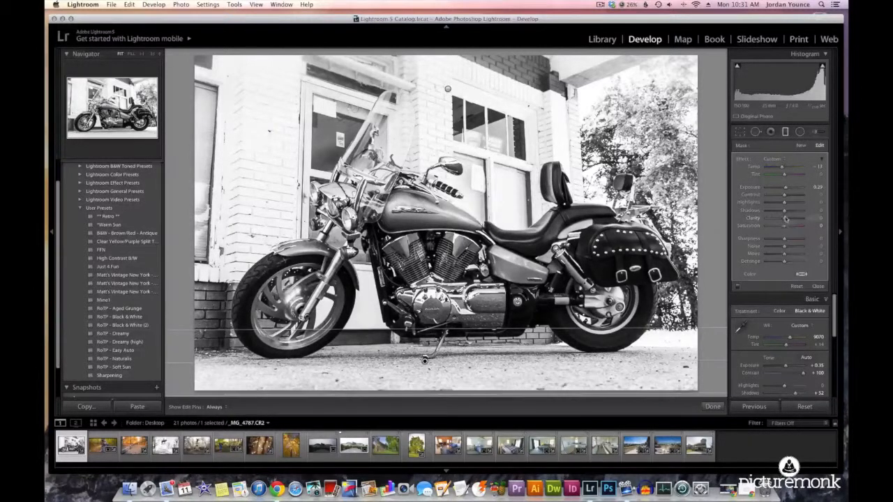
pyautogui.moveTo(784, 219); pyautogui.dragTo(762, 241)
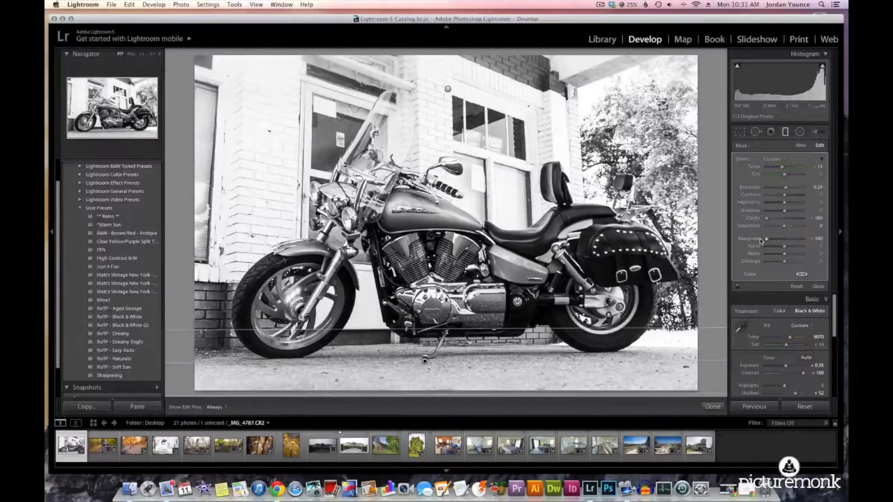
pyautogui.moveTo(783, 195); pyautogui.dragTo(813, 198)
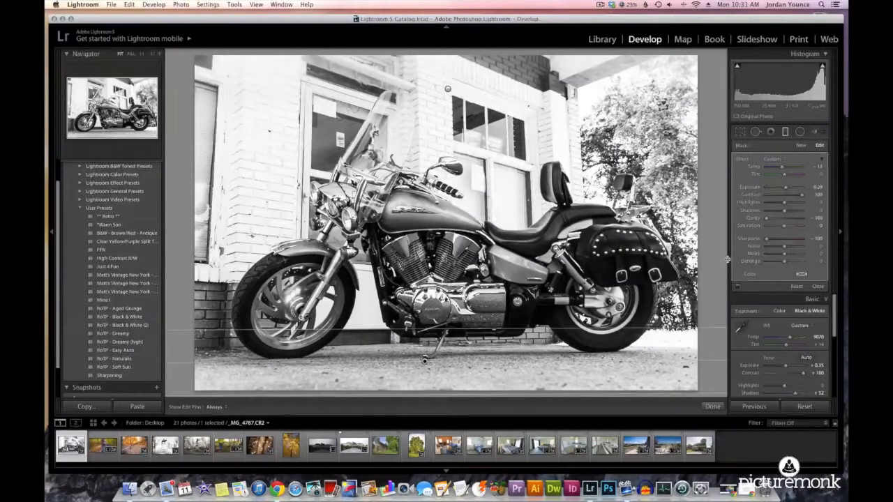
pyautogui.click(785, 132)
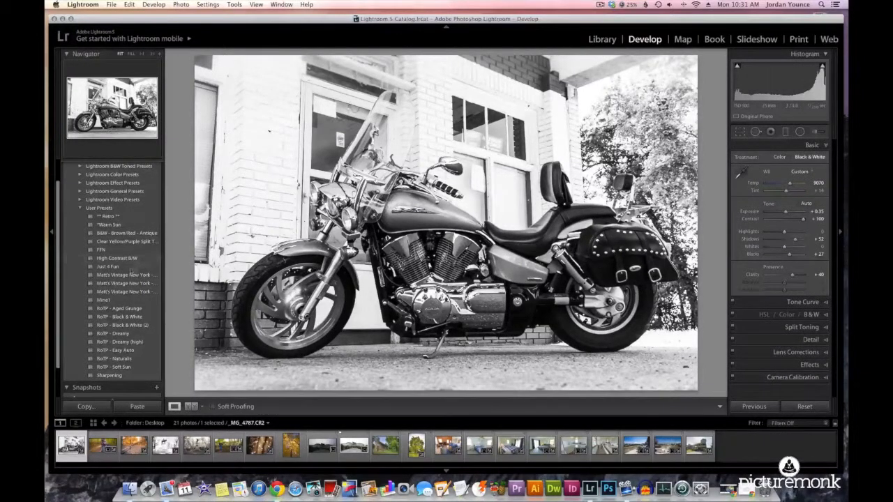
# Save the photo's current develop settings as a new preset named HC Black and White in User Presets.
pyautogui.scroll(3, 111, 258)
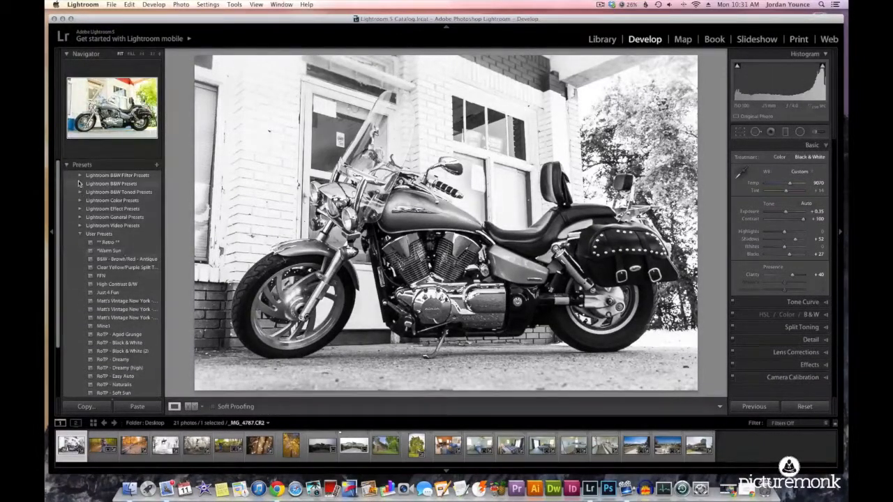
pyautogui.click(157, 166)
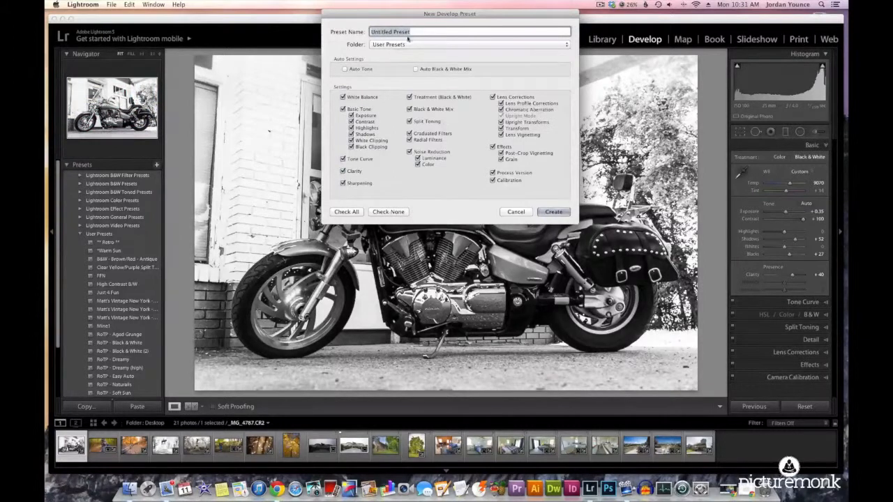
pyautogui.write('HC Black and White')
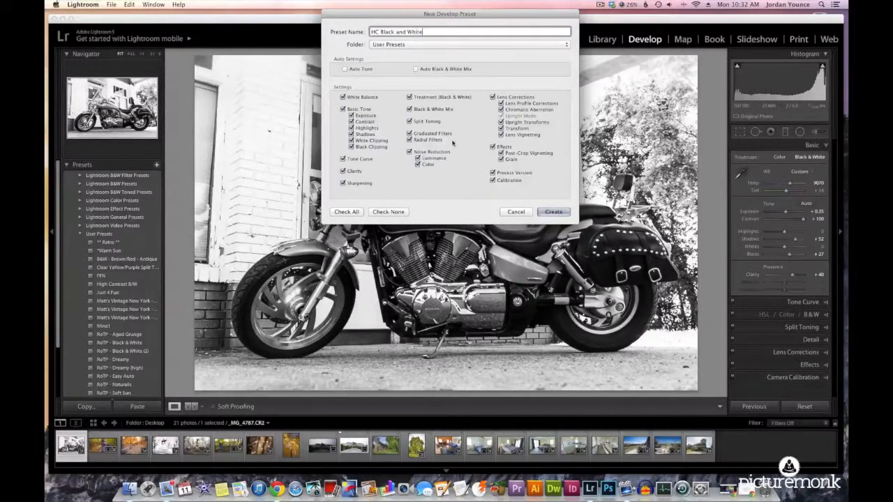
pyautogui.click(553, 212)
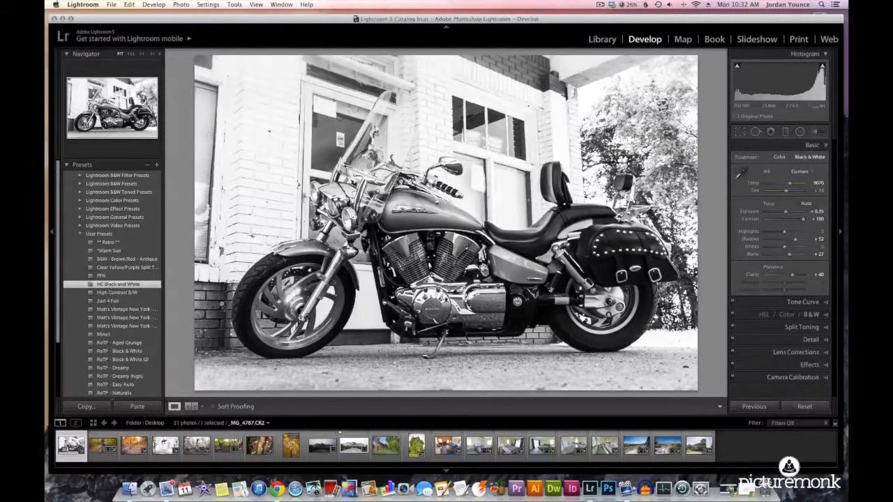
# Reset the motorcycle photo to its original settings, apply the HC Black and White preset and inspect the engine area up close.
pyautogui.click(803, 406)
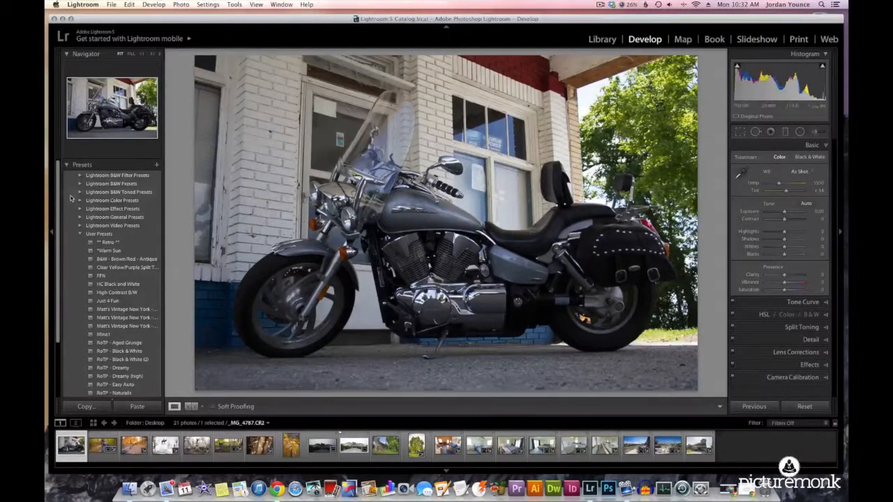
pyautogui.click(129, 284)
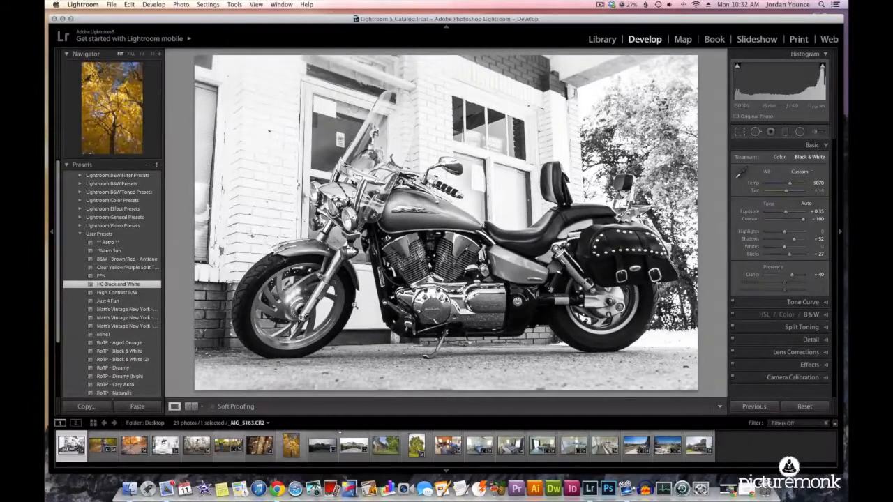
pyautogui.click(499, 256)
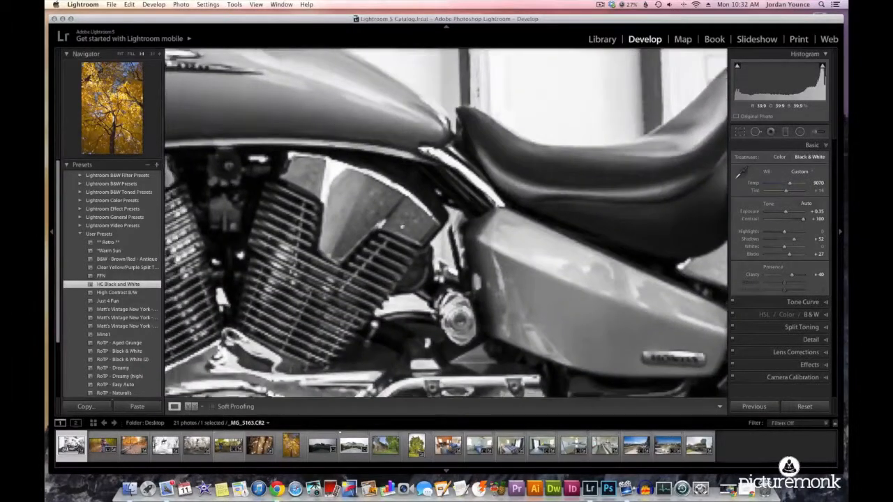
pyautogui.moveTo(401, 225); pyautogui.dragTo(419, 258)
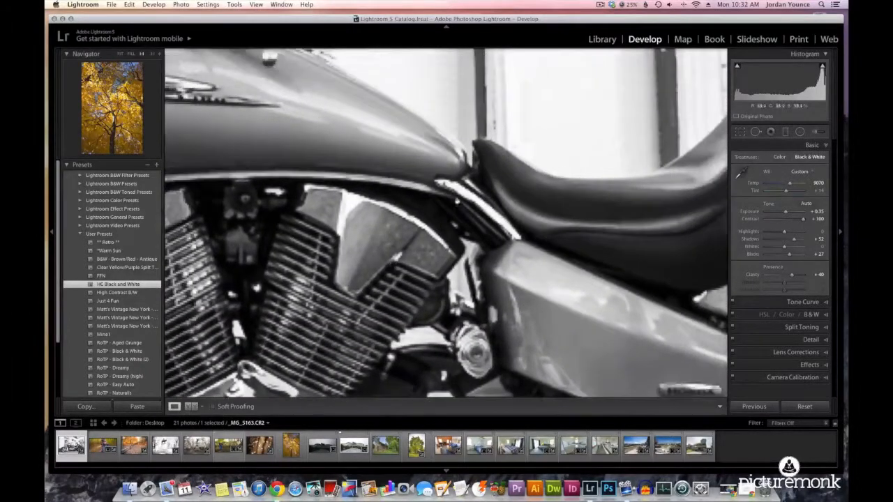
pyautogui.click(421, 279)
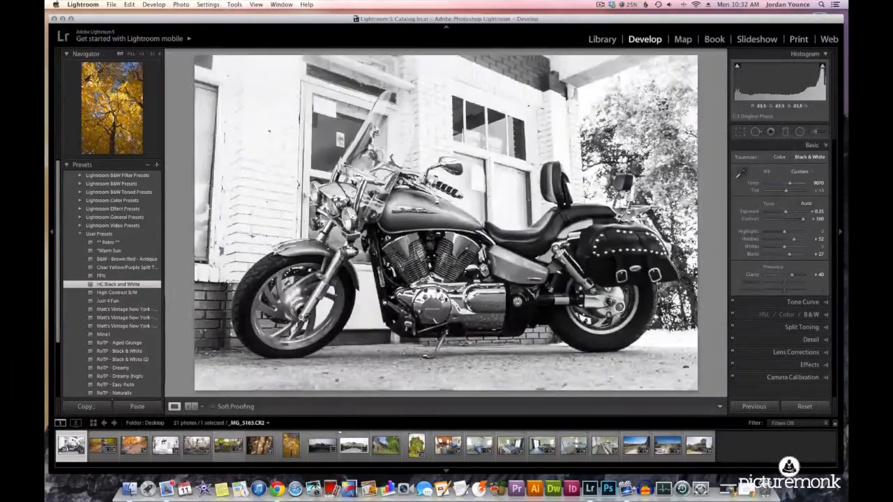